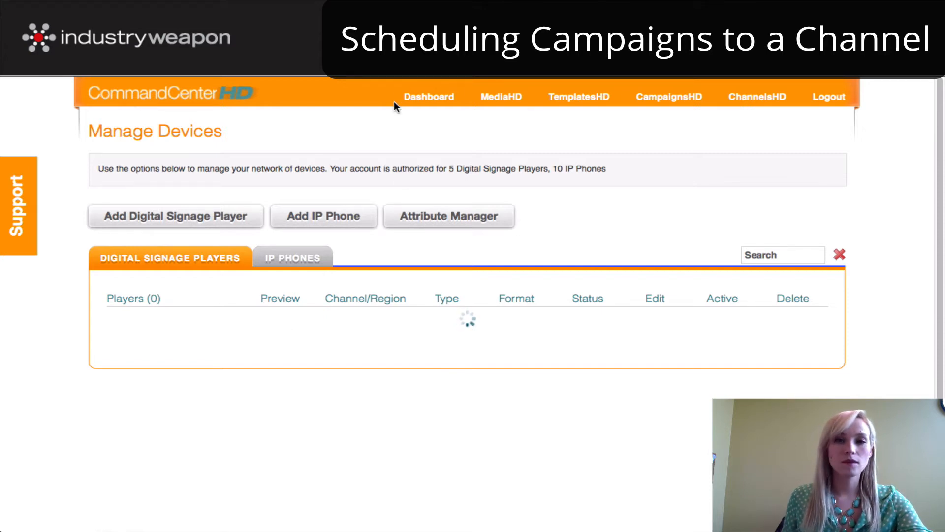
- Create a horizontal channel named "Channel Example" in ChannelsHD and save it
{"action": "left_click", "coordinate": [427, 97]}
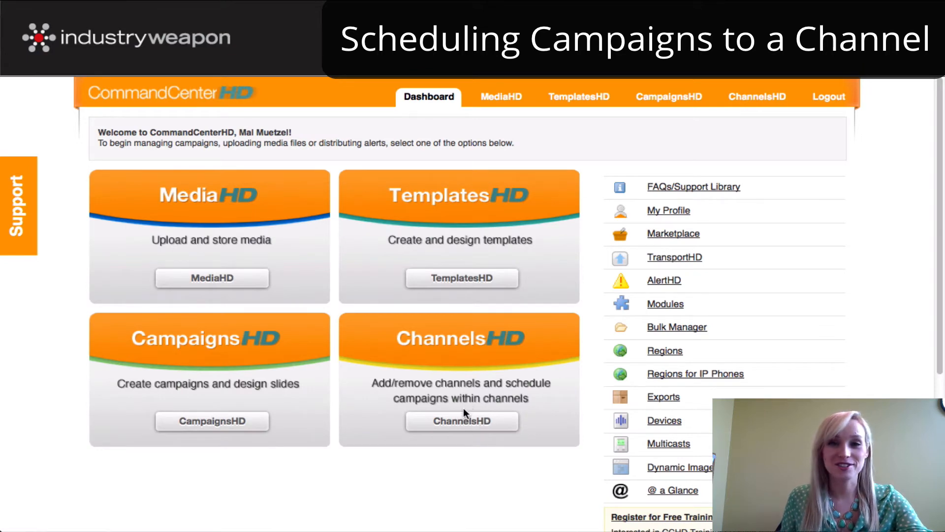
{"action": "left_click", "coordinate": [463, 423]}
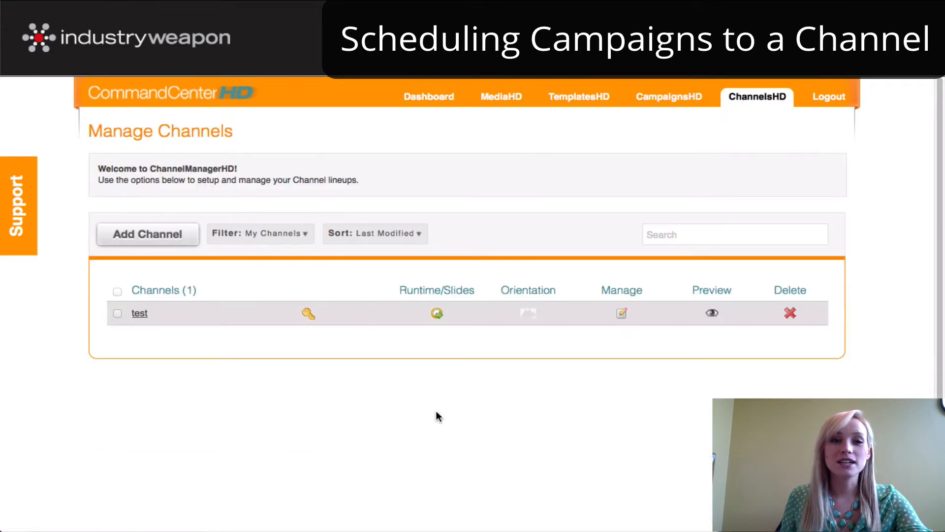
{"action": "left_click", "coordinate": [147, 235]}
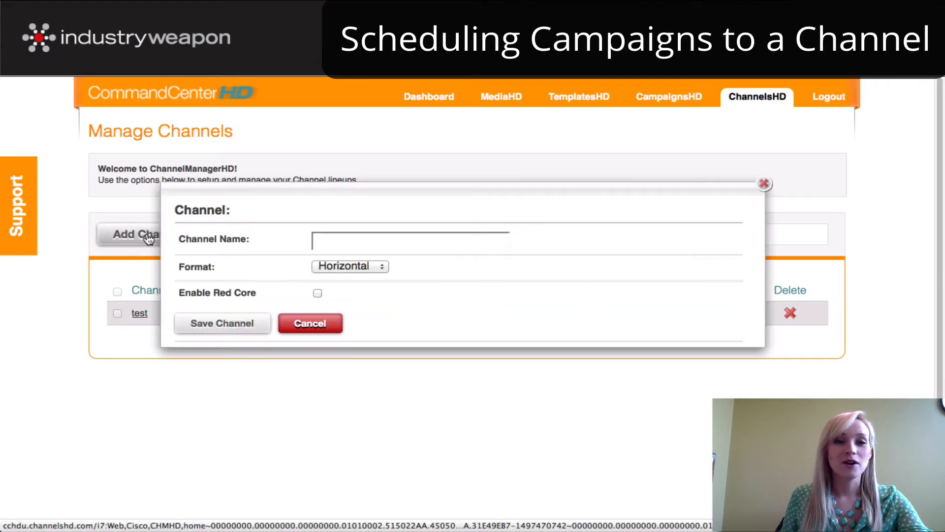
{"action": "left_click", "coordinate": [364, 241]}
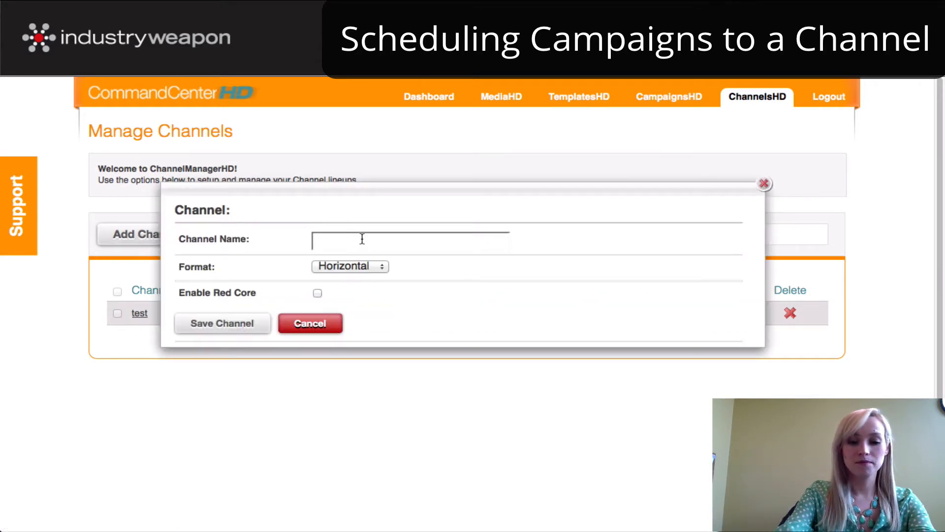
{"action": "type", "text": "Cha"}
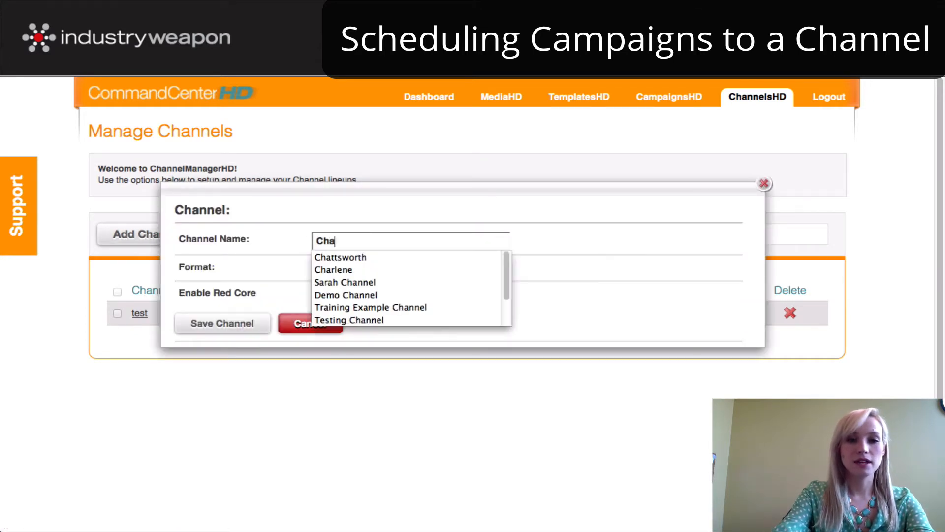
{"action": "type", "text": "nnel Example"}
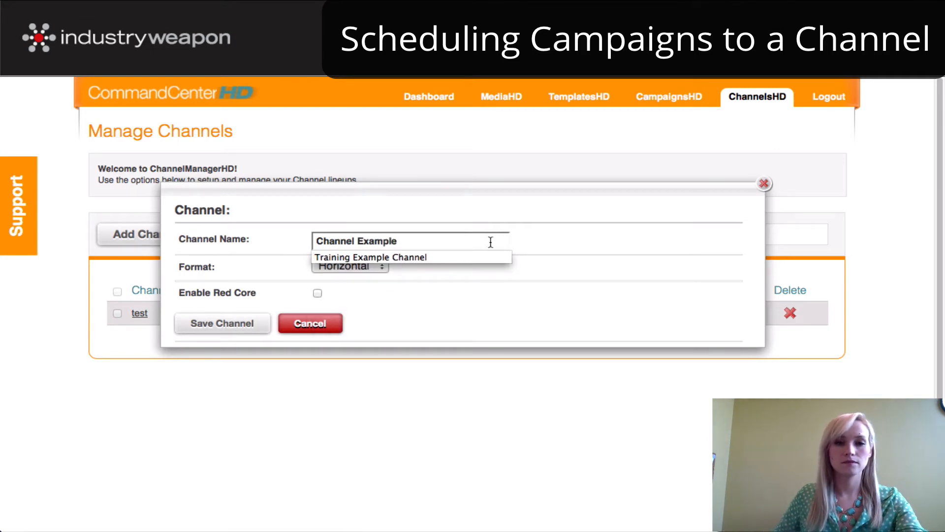
{"action": "left_click", "coordinate": [477, 286]}
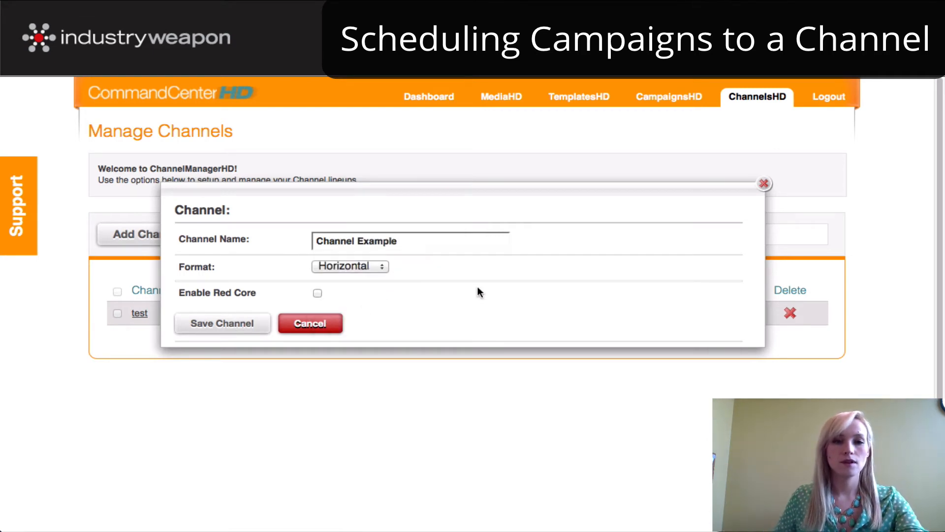
{"action": "left_click", "coordinate": [245, 327]}
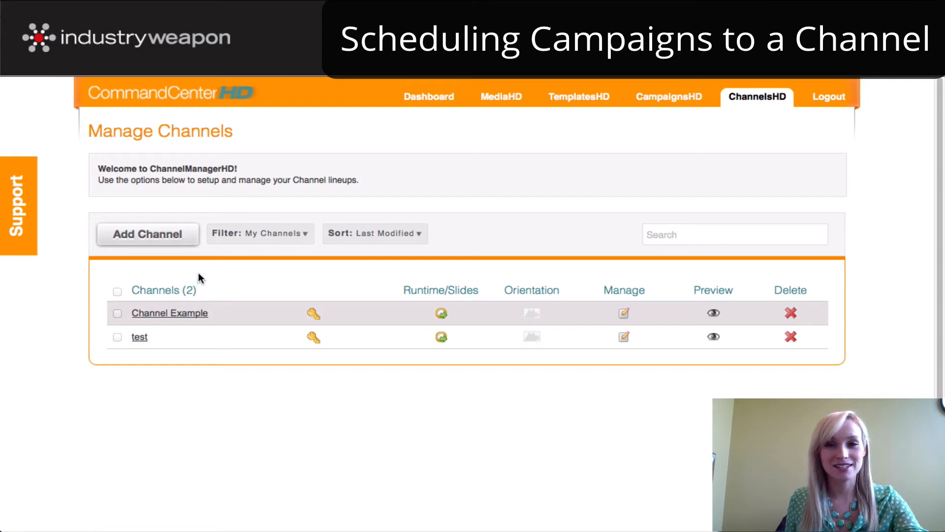
- Review the settings of Channel Example, close them, and filter the channel list to All
{"action": "left_click", "coordinate": [167, 315]}
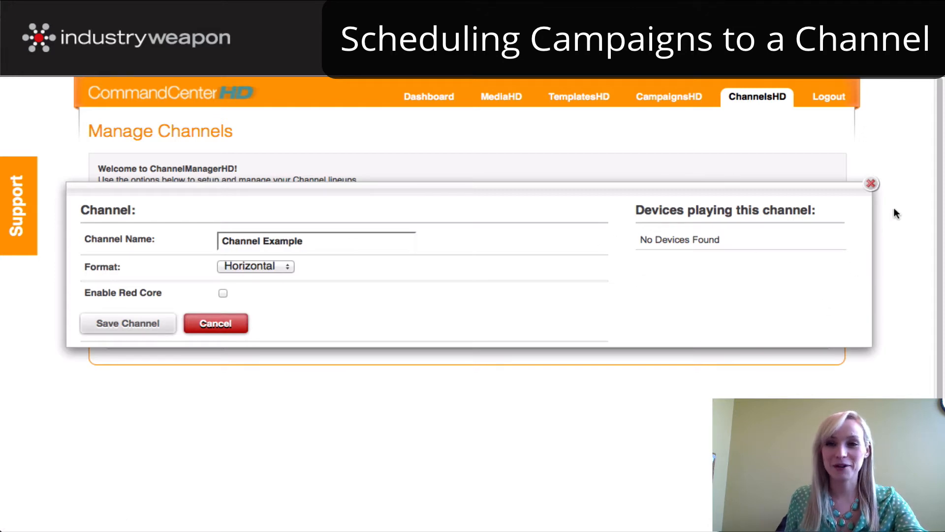
{"action": "left_click", "coordinate": [870, 183]}
{"action": "mouse_move", "coordinate": [248, 242]}
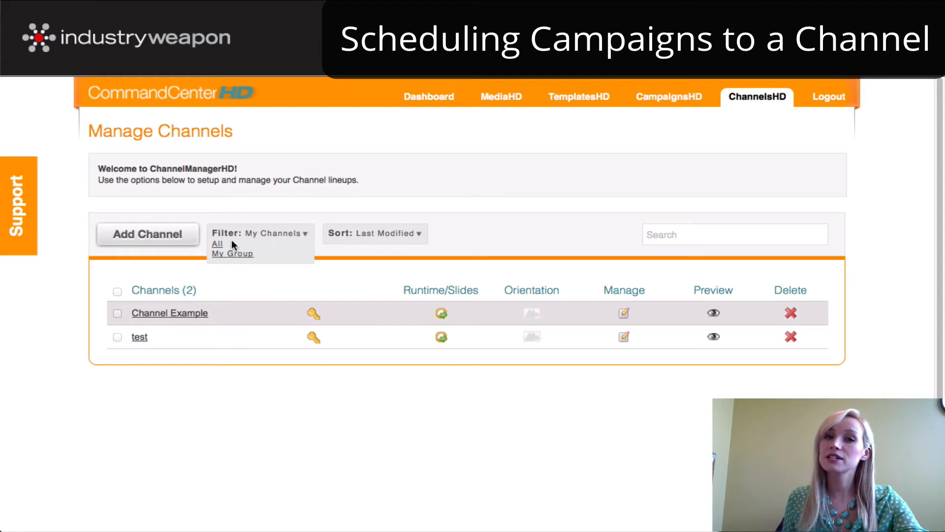
{"action": "left_click", "coordinate": [218, 244]}
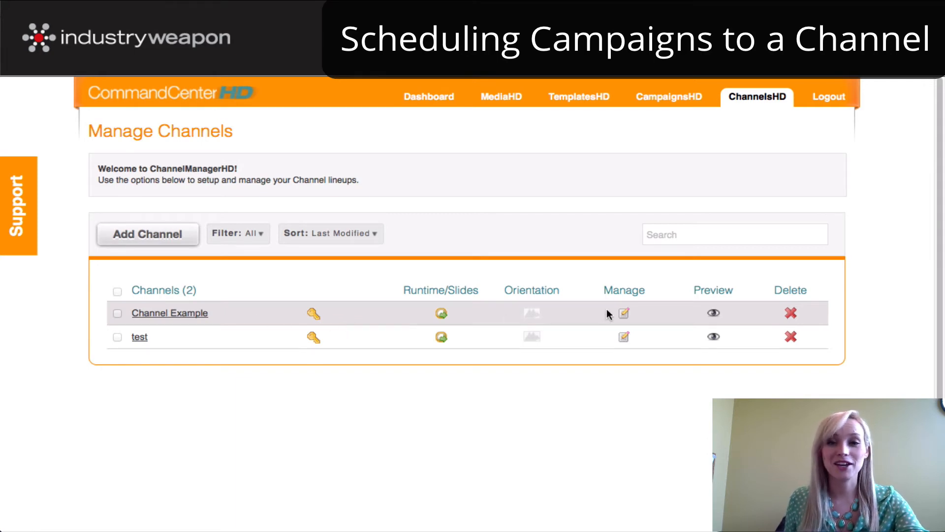
- Open the campaign lineup of Channel Example and choose "Campaign Example" as the campaign to add
{"action": "left_click", "coordinate": [625, 315]}
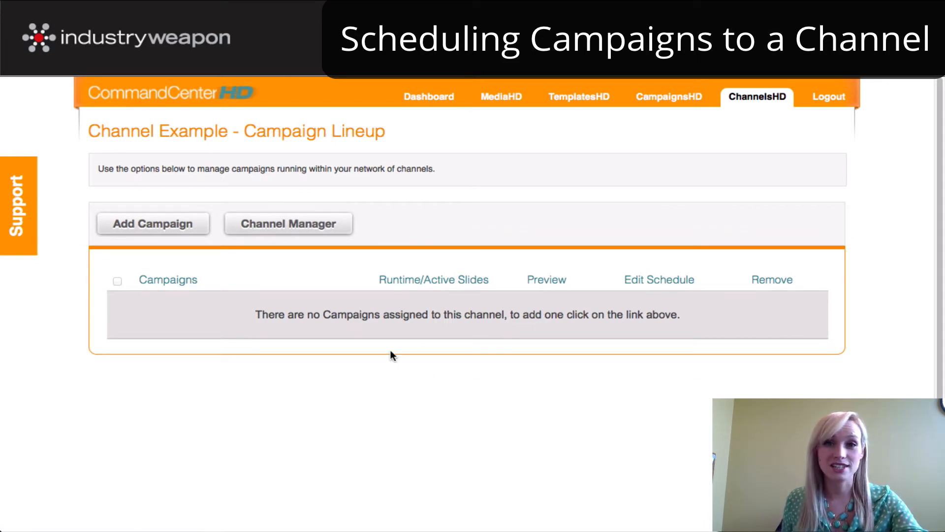
{"action": "left_click", "coordinate": [157, 229]}
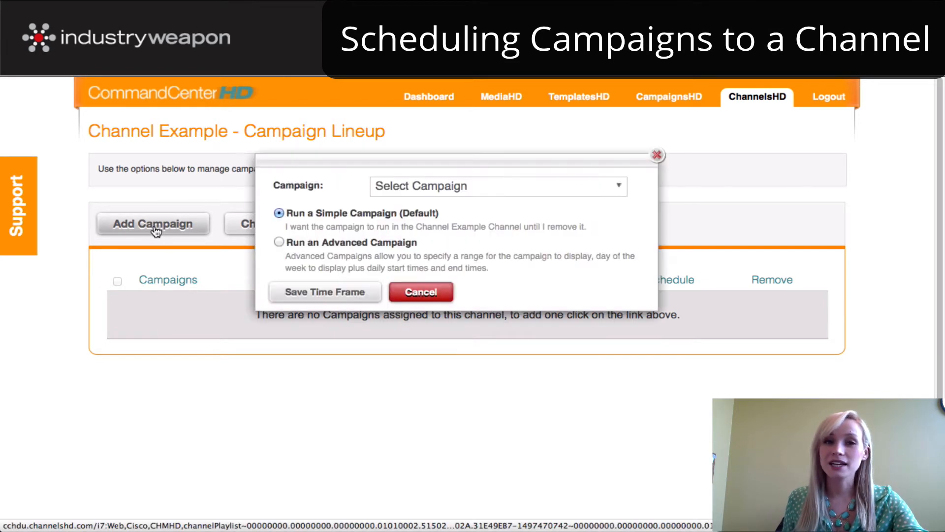
{"action": "left_click", "coordinate": [420, 193]}
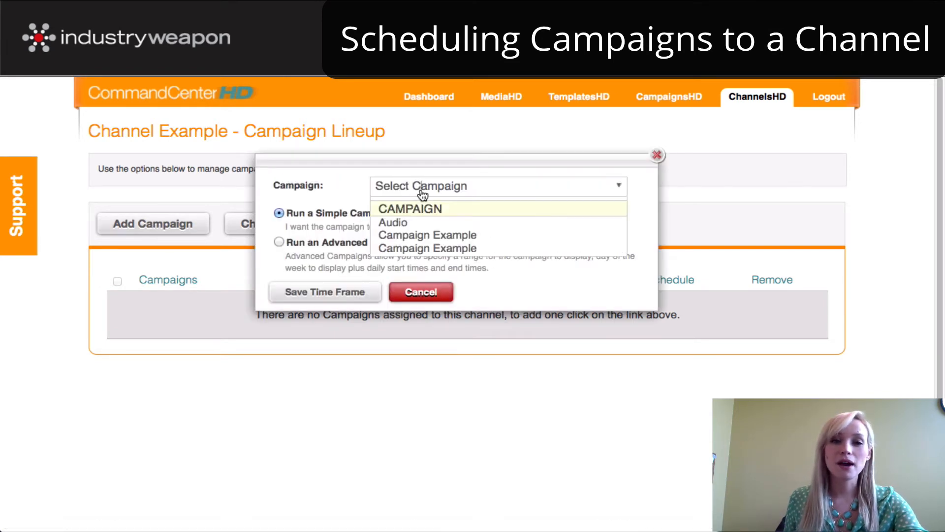
{"action": "left_click", "coordinate": [428, 237]}
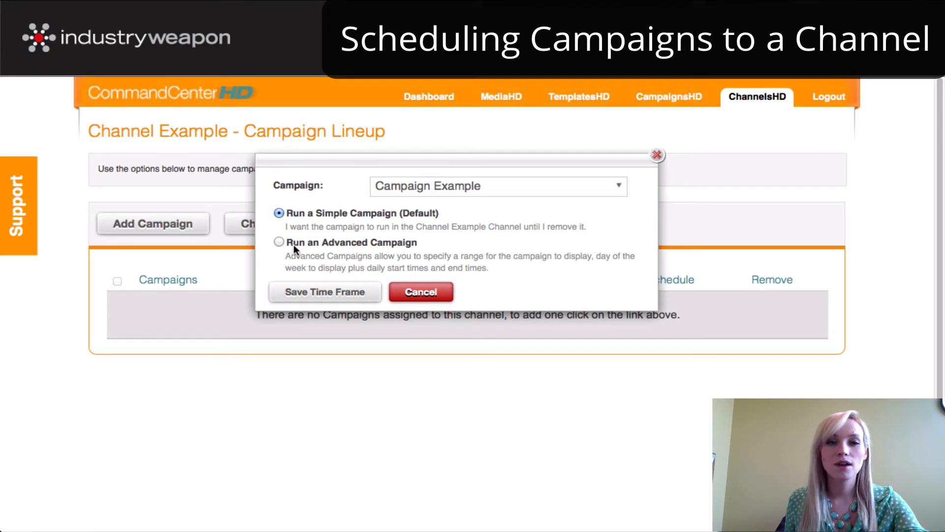
- Make it an advanced campaign with a date range from 03/18/2013 to 03/22/2013
{"action": "left_click", "coordinate": [278, 242]}
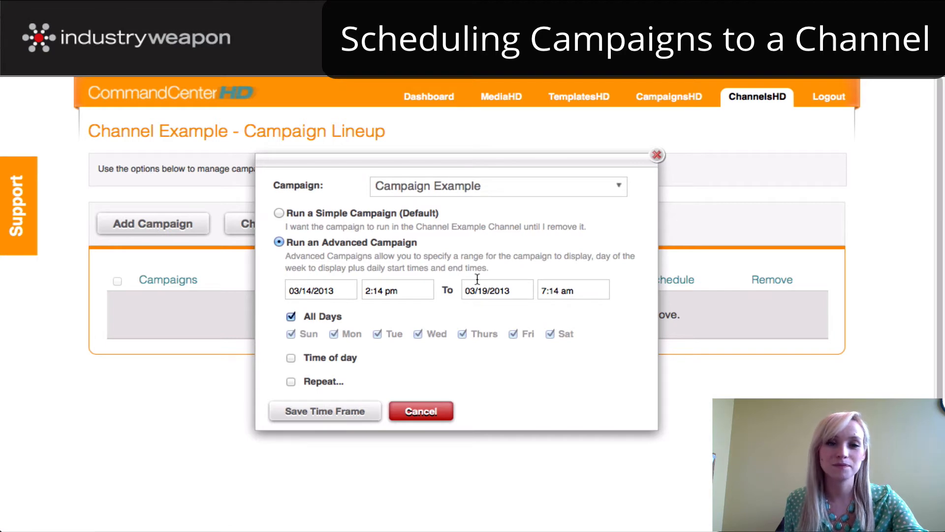
{"action": "left_click", "coordinate": [316, 289]}
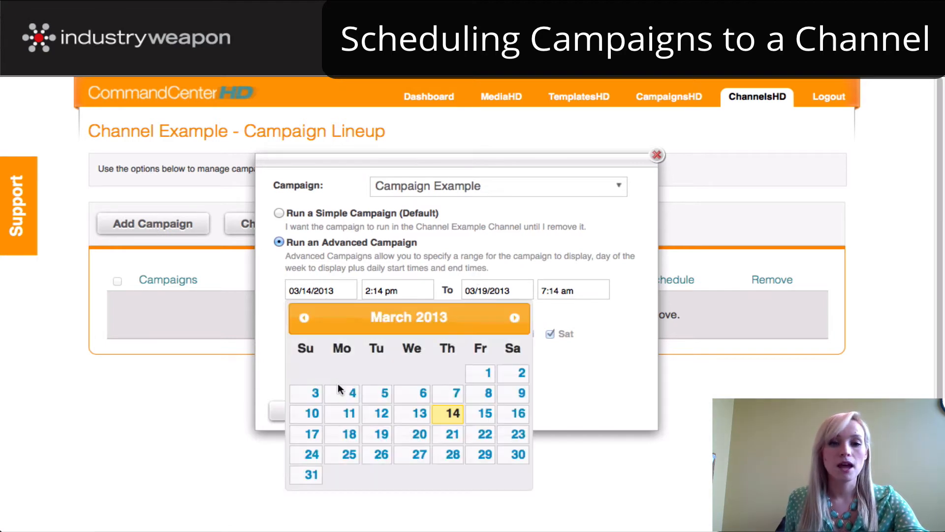
{"action": "left_click", "coordinate": [347, 439]}
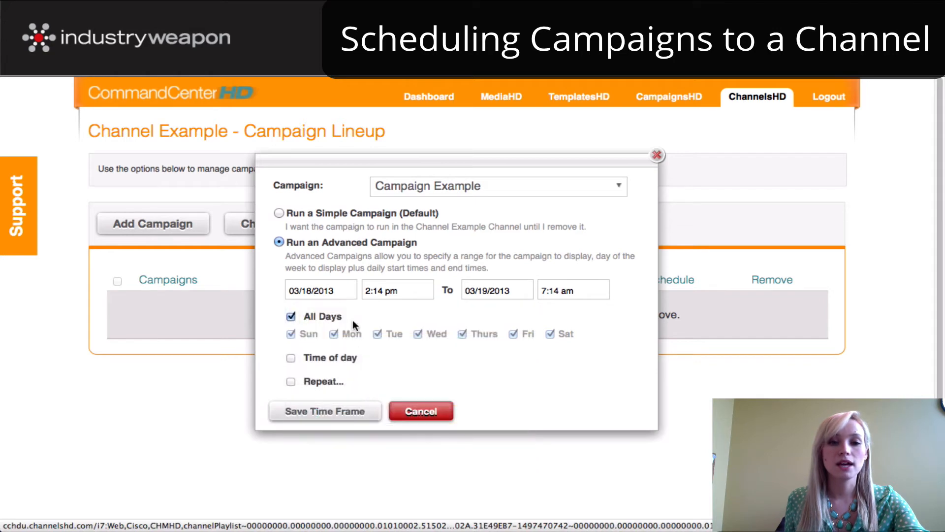
{"action": "left_click", "coordinate": [498, 290]}
{"action": "left_click", "coordinate": [655, 440]}
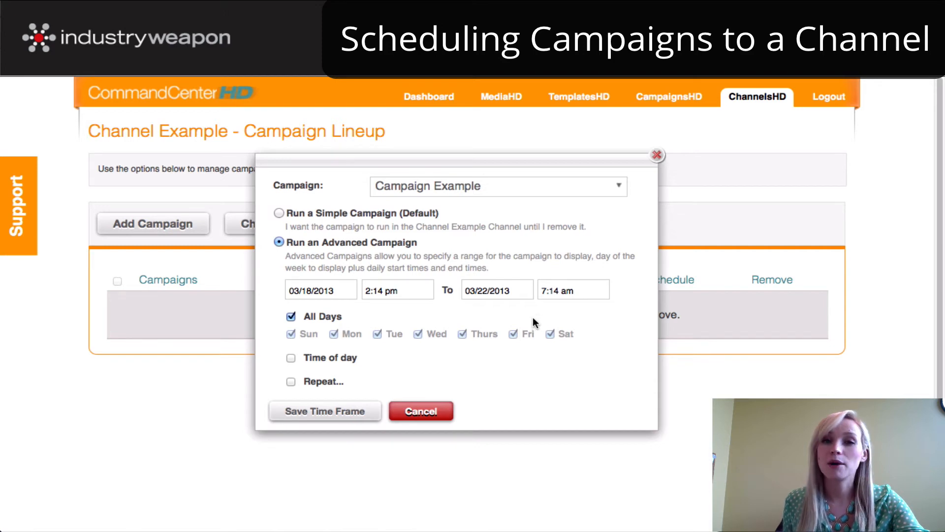
- Enable the time-of-day limit for the campaign and set its daily end time to 11:00 am
{"action": "left_click", "coordinate": [291, 358]}
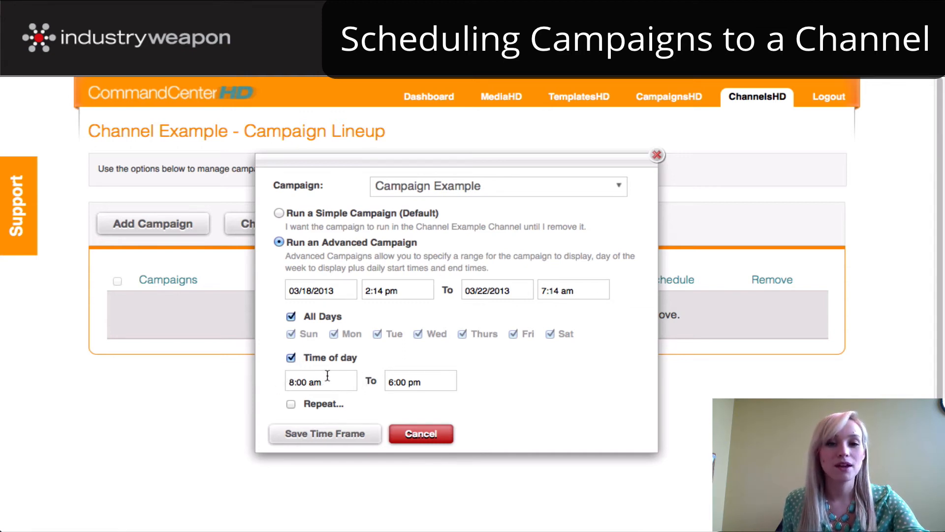
{"action": "left_click", "coordinate": [421, 381]}
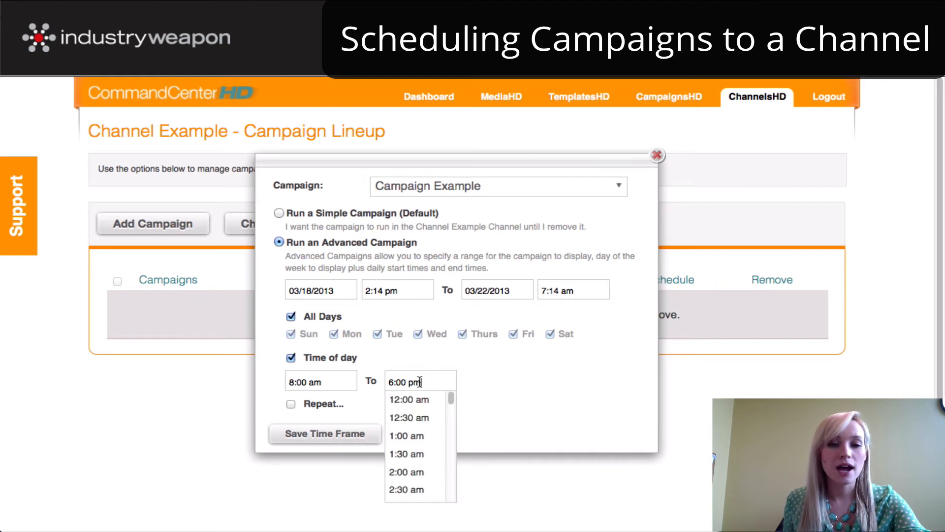
{"action": "scroll", "coordinate": [424, 436], "scroll_direction": "down", "scroll_amount": 10}
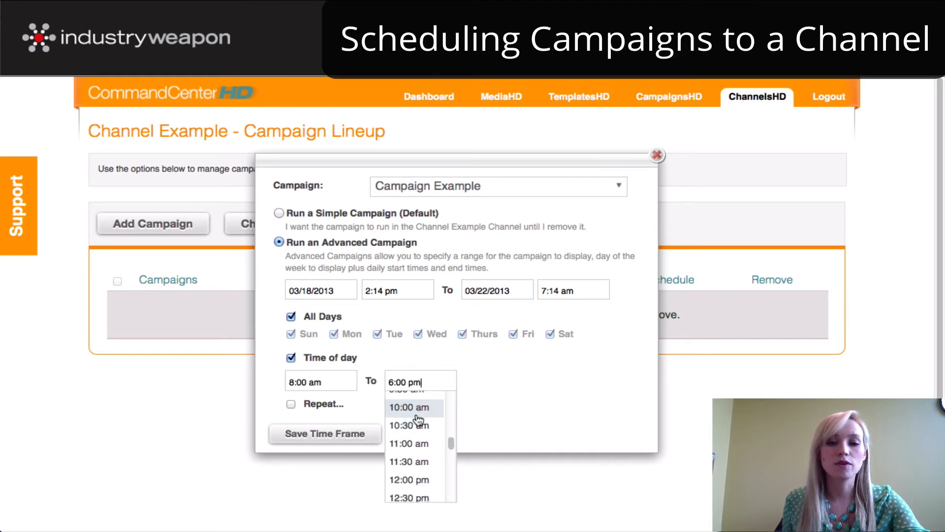
{"action": "left_click", "coordinate": [421, 441]}
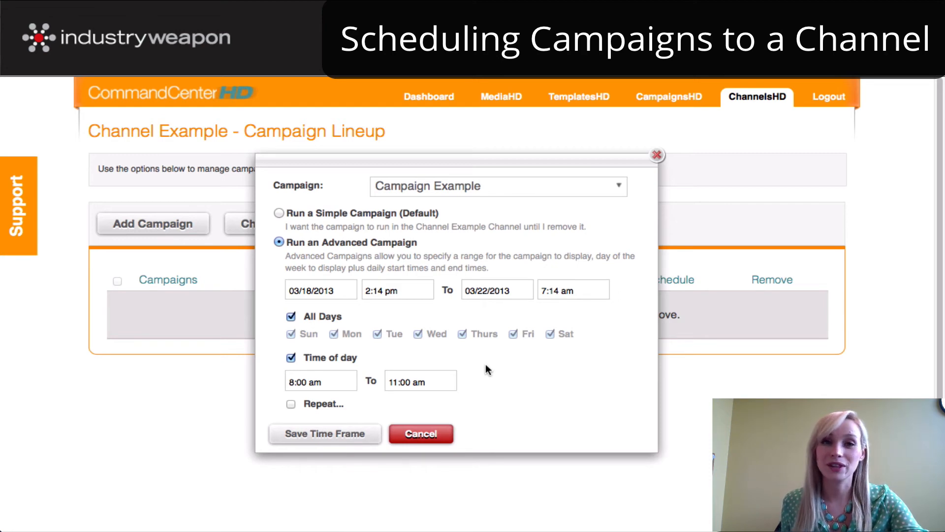
- Restrict the campaign to Monday, Wednesday and Friday, and save the time frame
{"action": "left_click", "coordinate": [291, 316]}
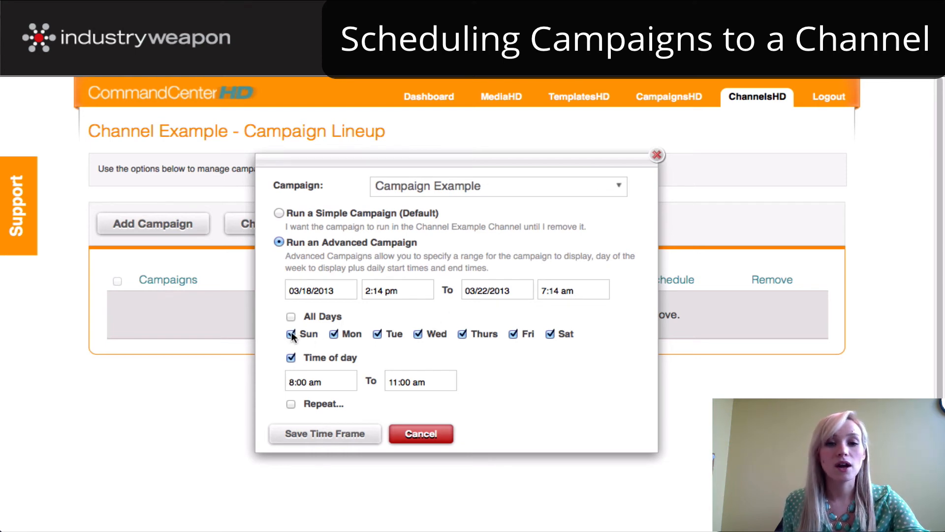
{"action": "left_click", "coordinate": [377, 334]}
{"action": "left_click", "coordinate": [464, 335]}
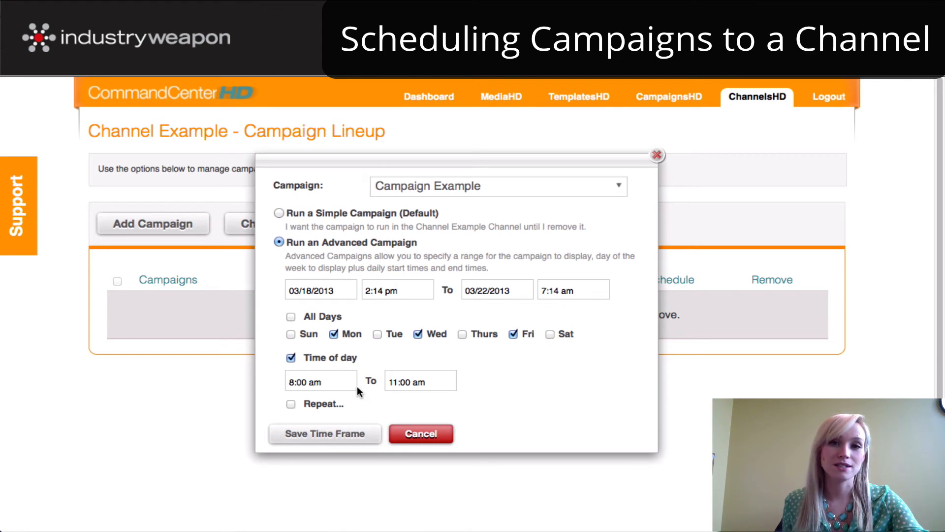
{"action": "left_click", "coordinate": [327, 434]}
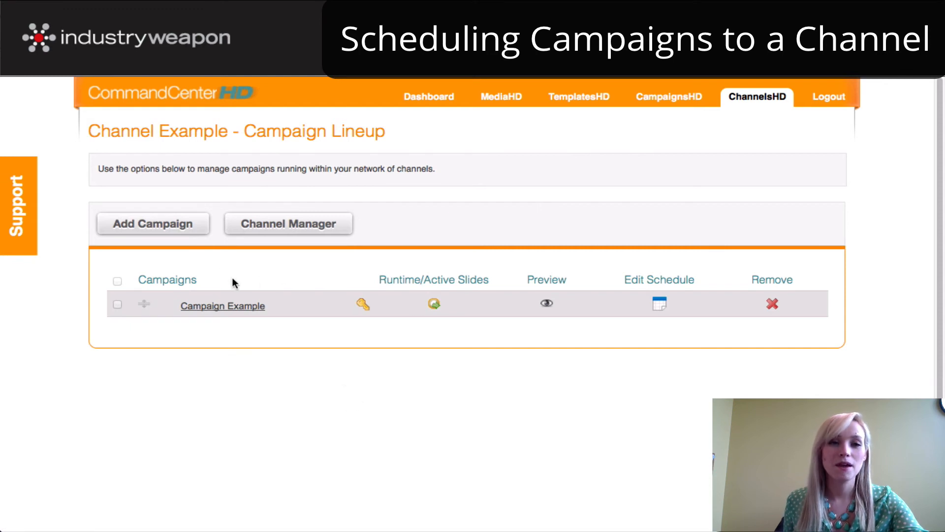
- Add the Audio campaign to the channel lineup as a simple campaign and save its time frame
{"action": "left_click", "coordinate": [131, 221]}
{"action": "left_click", "coordinate": [390, 186]}
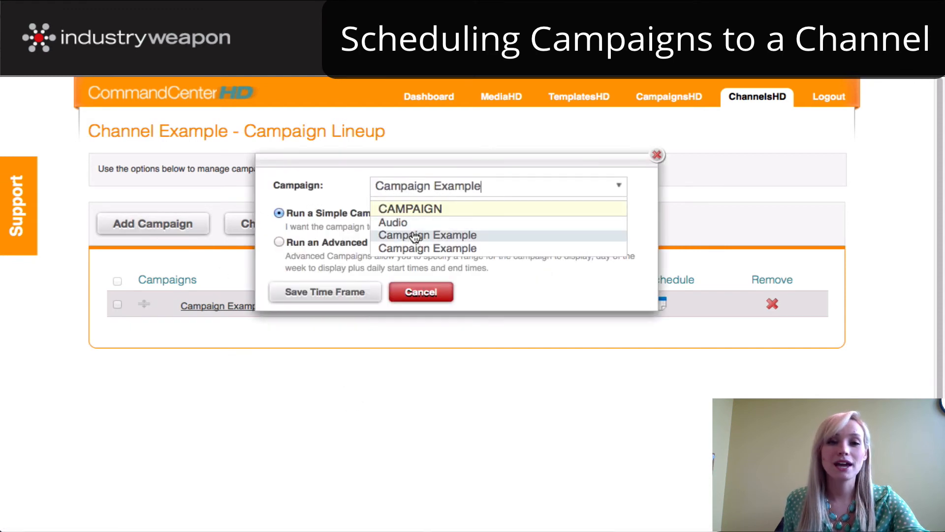
{"action": "left_click", "coordinate": [399, 222]}
{"action": "left_click", "coordinate": [338, 292]}
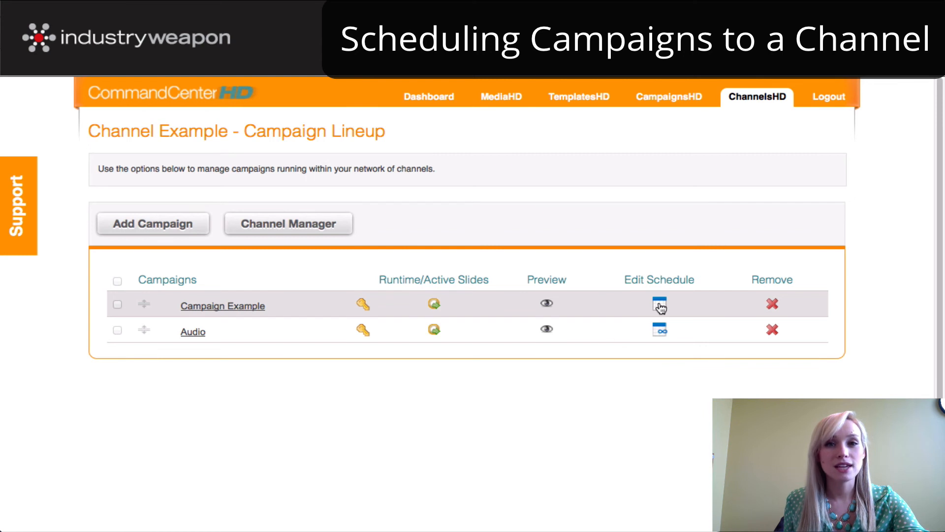
{"action": "mouse_move", "coordinate": [661, 308]}
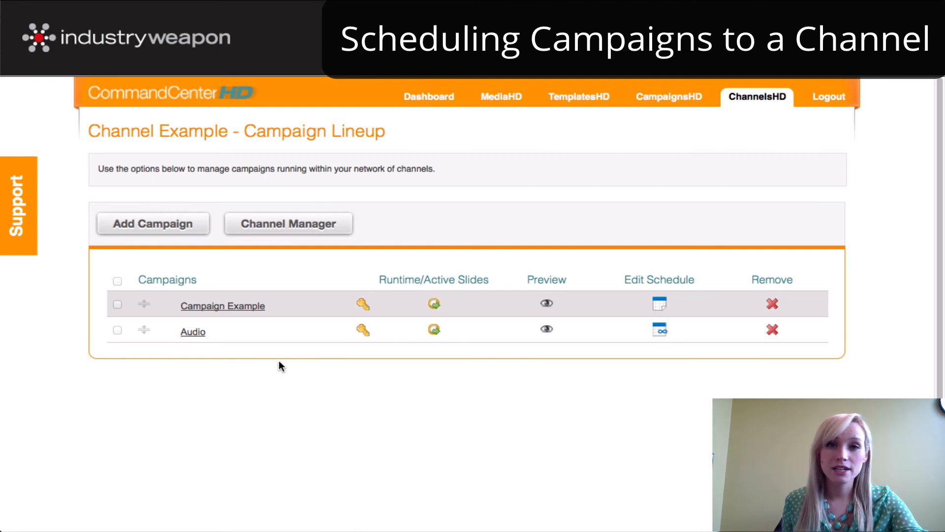
- Start a new digital signage player on the Devices page, keep Channel Example as its available channel, and save the player
{"action": "mouse_move", "coordinate": [426, 97]}
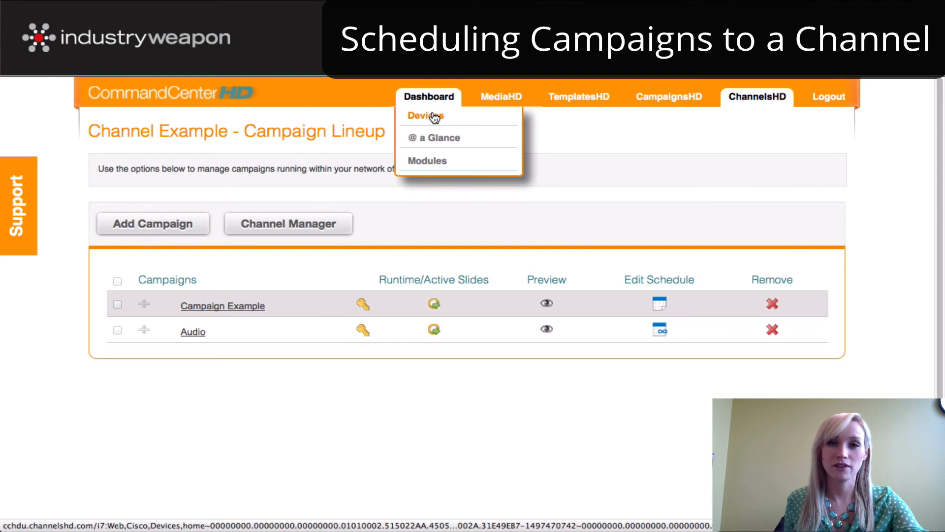
{"action": "left_click", "coordinate": [425, 115]}
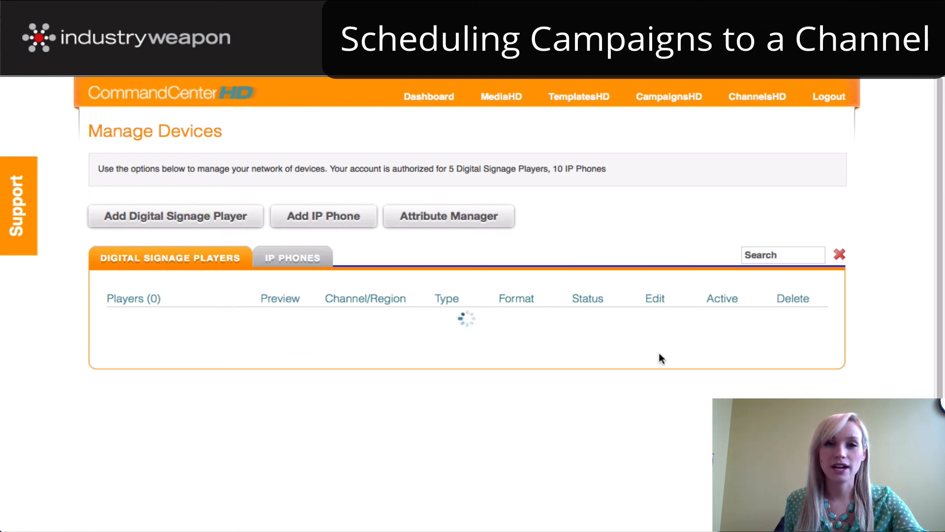
{"action": "left_click", "coordinate": [132, 221]}
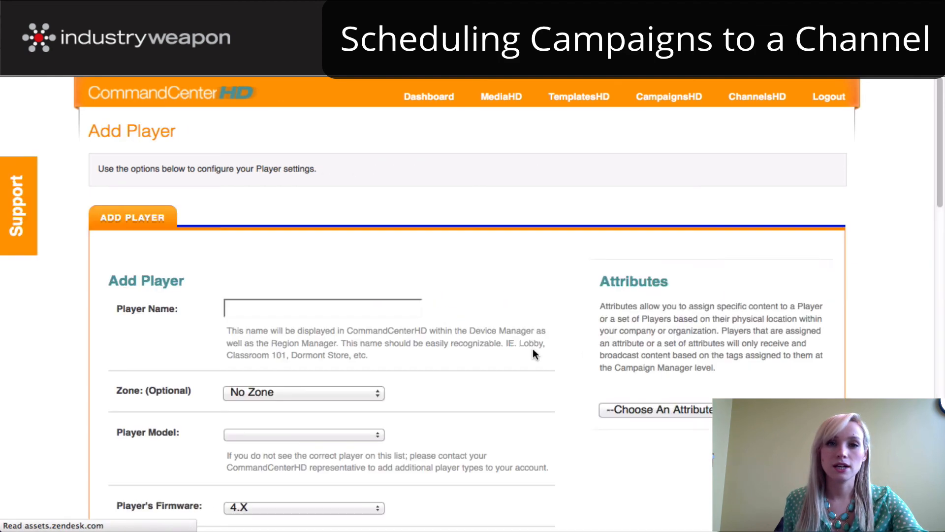
{"action": "scroll", "coordinate": [535, 371], "scroll_direction": "down", "scroll_amount": 5}
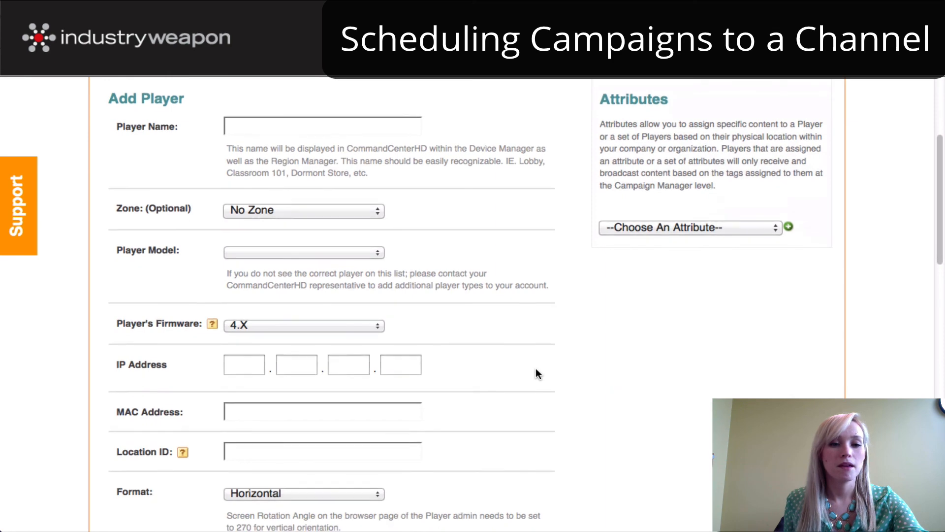
{"action": "scroll", "coordinate": [533, 376], "scroll_direction": "down", "scroll_amount": 5}
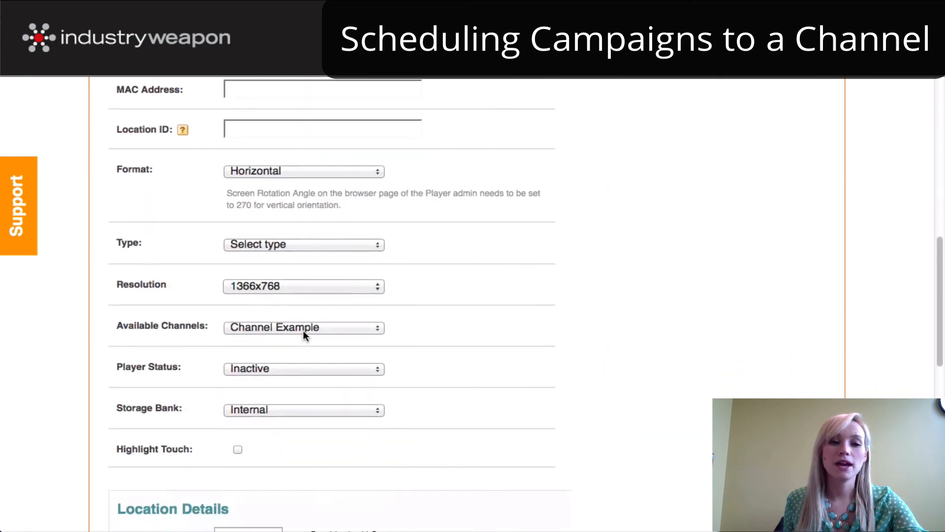
{"action": "left_click", "coordinate": [310, 328]}
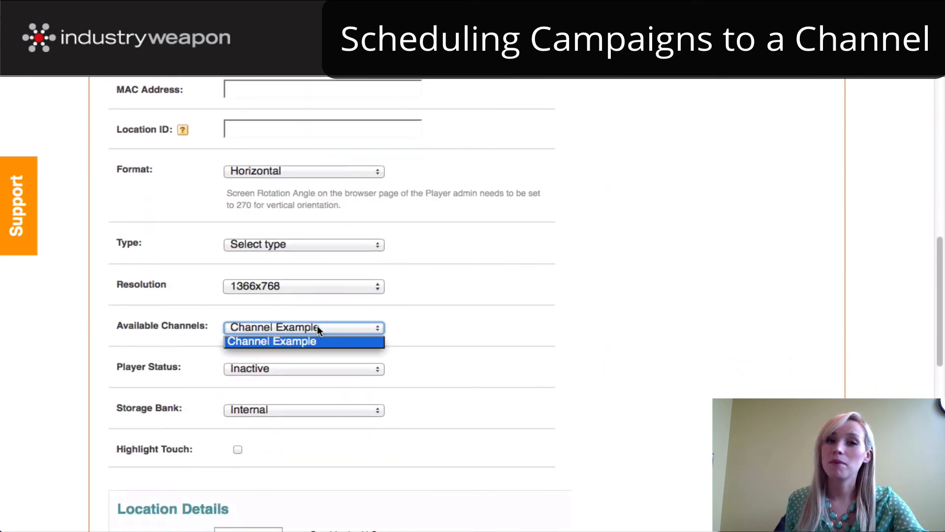
{"action": "left_click", "coordinate": [484, 373]}
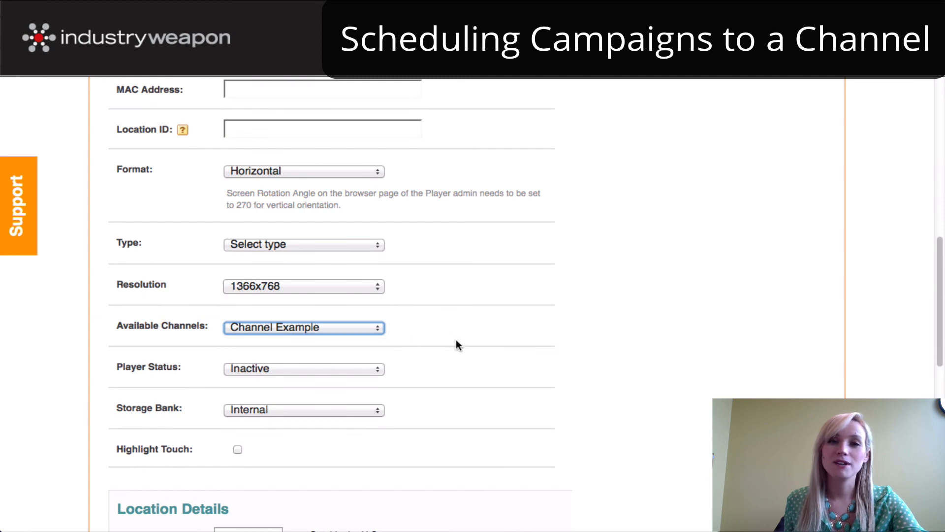
{"action": "scroll", "coordinate": [458, 344], "scroll_direction": "down", "scroll_amount": 10}
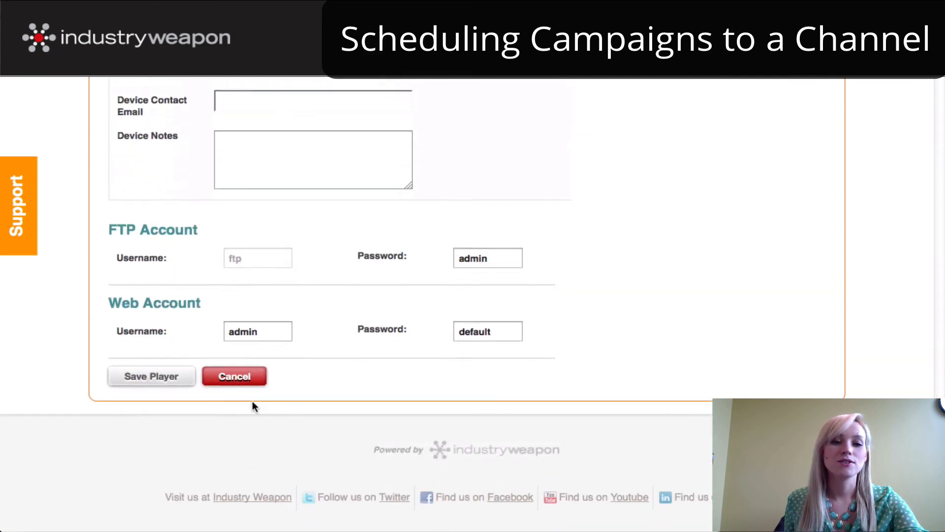
{"action": "left_click", "coordinate": [141, 379]}
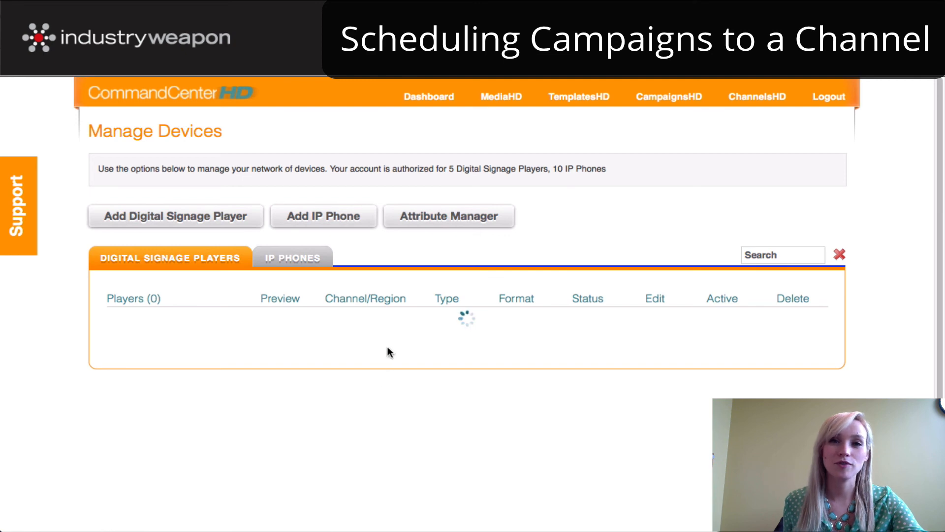
{"action": "mouse_move", "coordinate": [437, 113]}
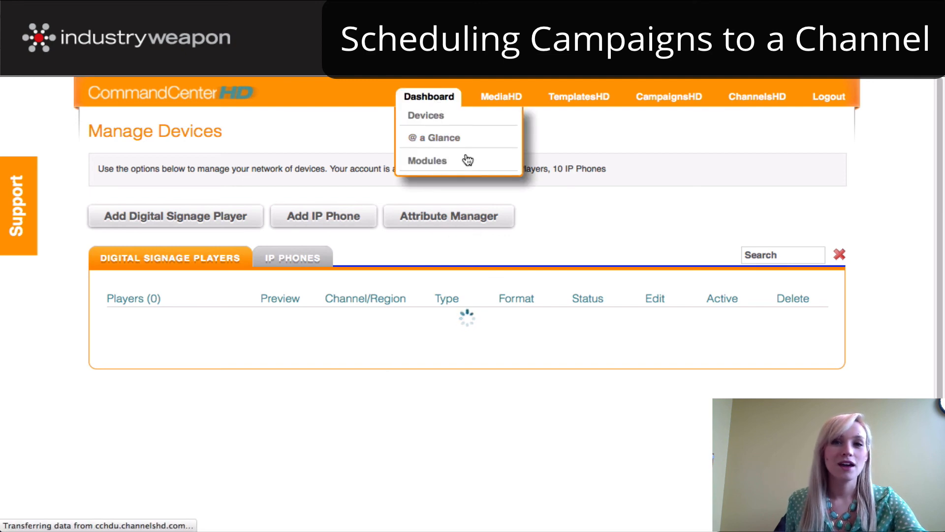